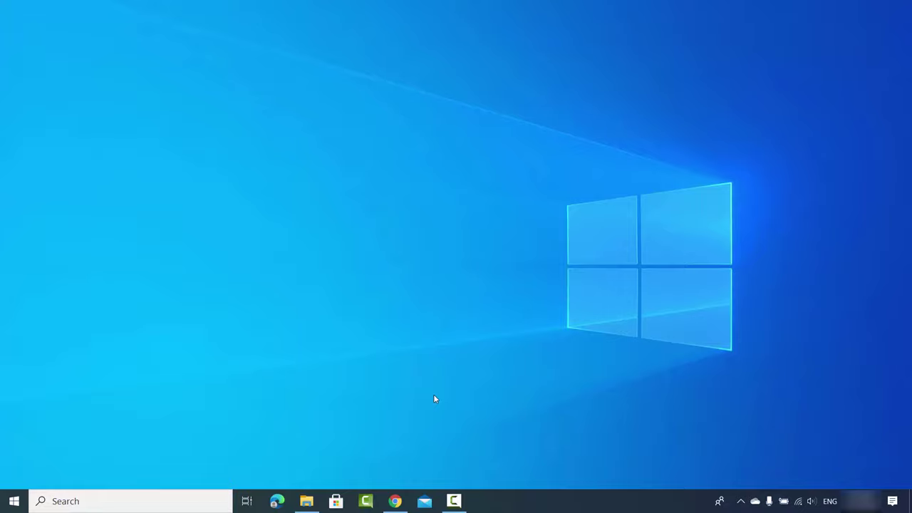
Open sample.png from the MS office docs folder in Photos to view the trademark-notice scan
click(306, 501)
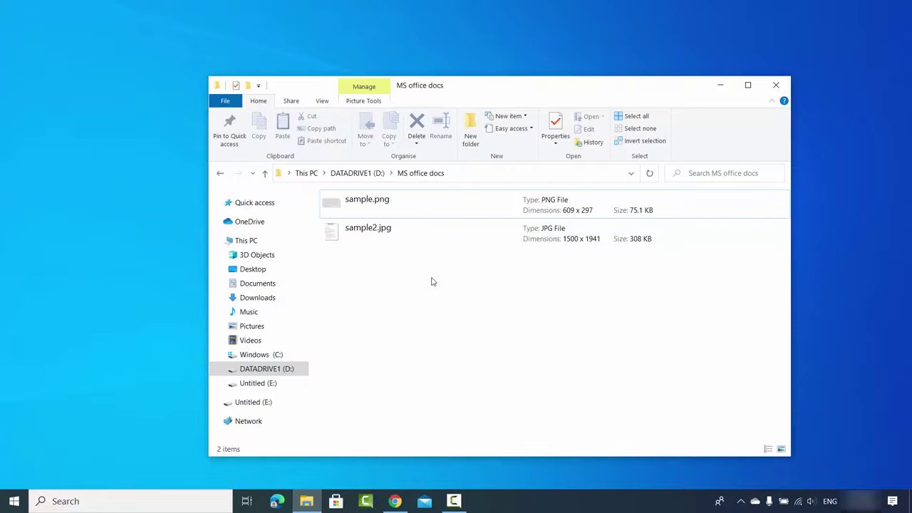
click(371, 227)
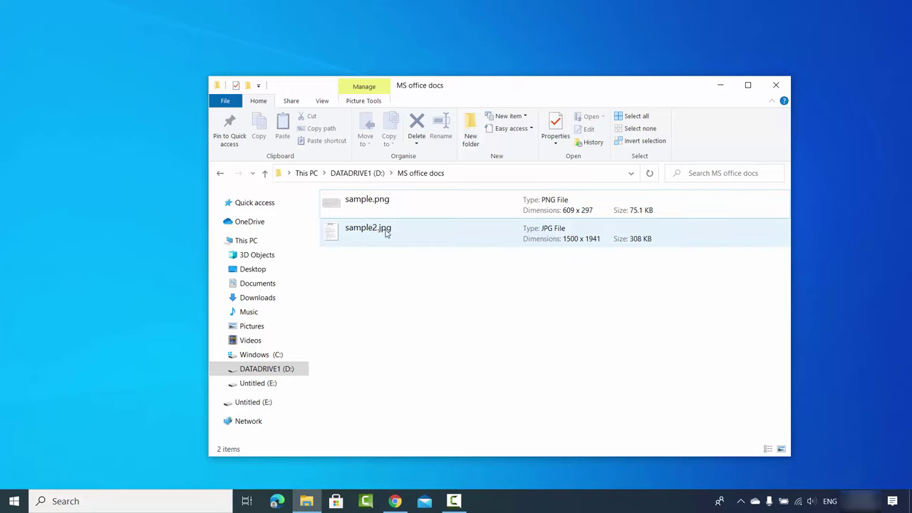
click(382, 207)
click(378, 228)
click(375, 207)
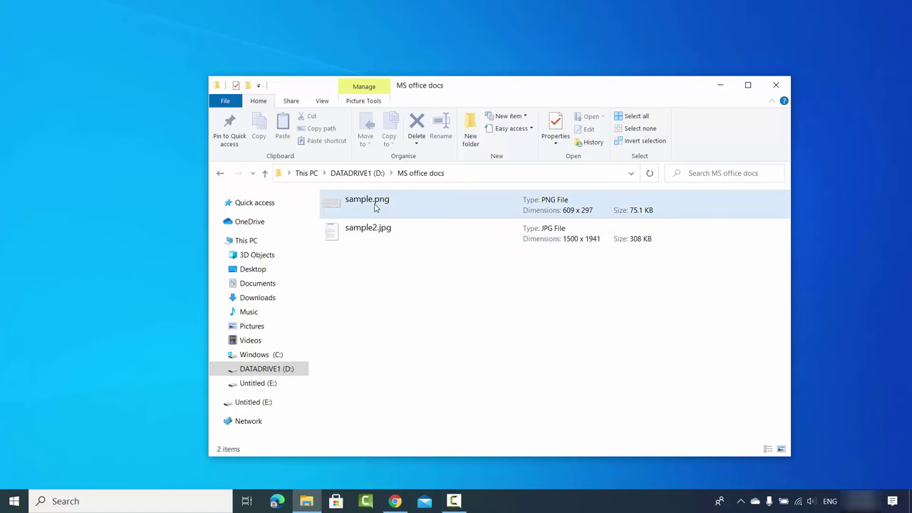
double_click(375, 206)
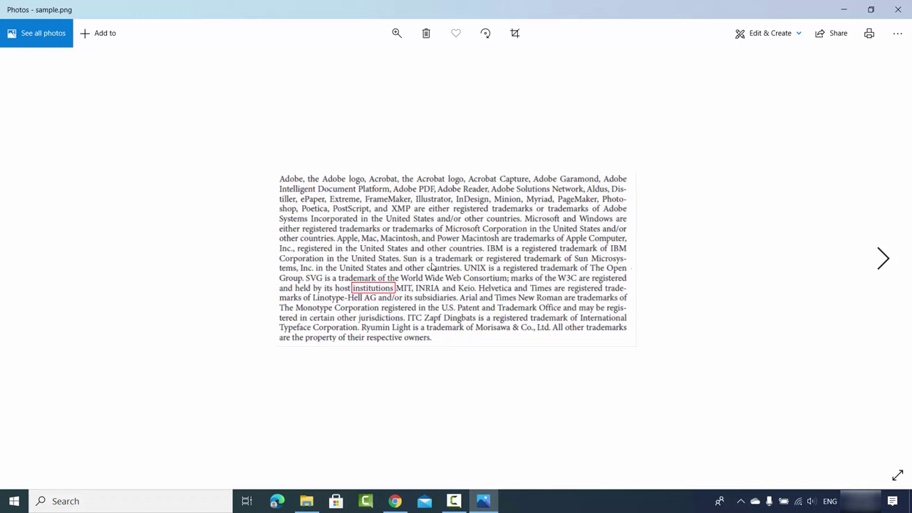
View the sample2.jpg memorandum scan in Photos, then clear the windows to show the desktop
click(307, 501)
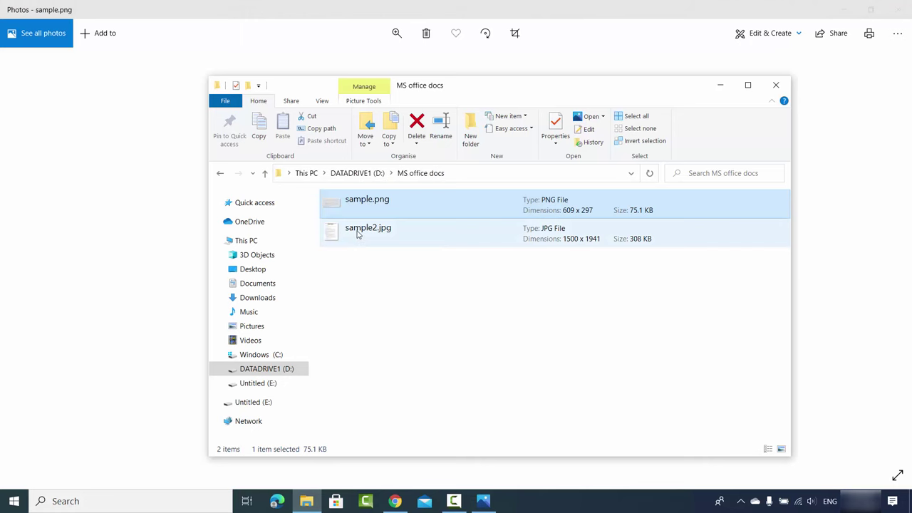
double_click(358, 234)
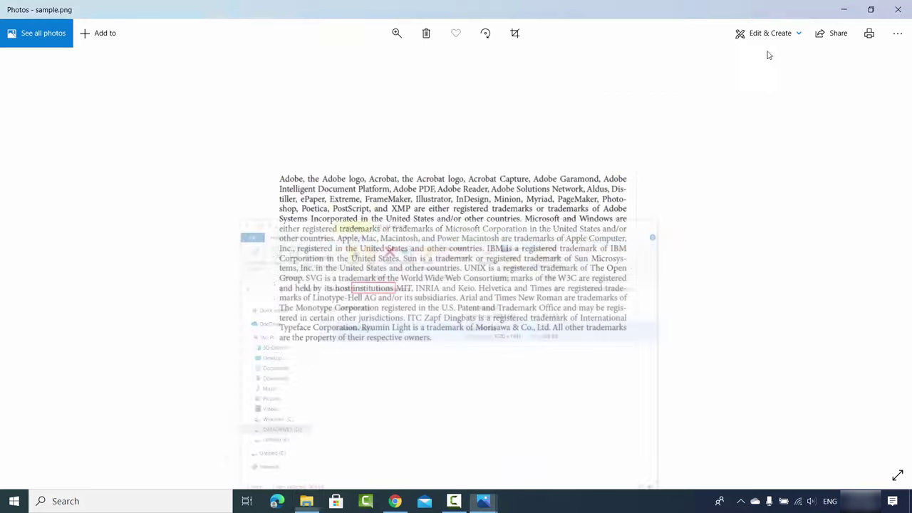
click(843, 9)
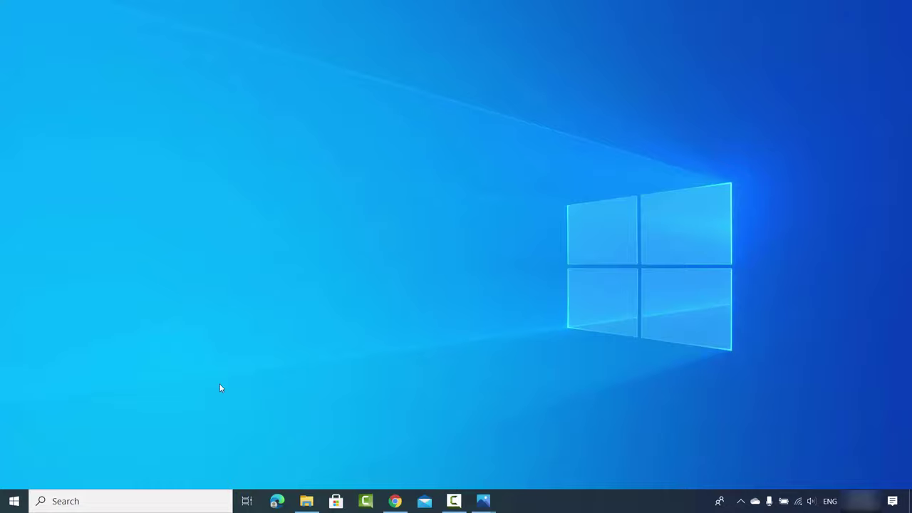
Launch Word from the taskbar search and create a blank document, Document1
click(140, 501)
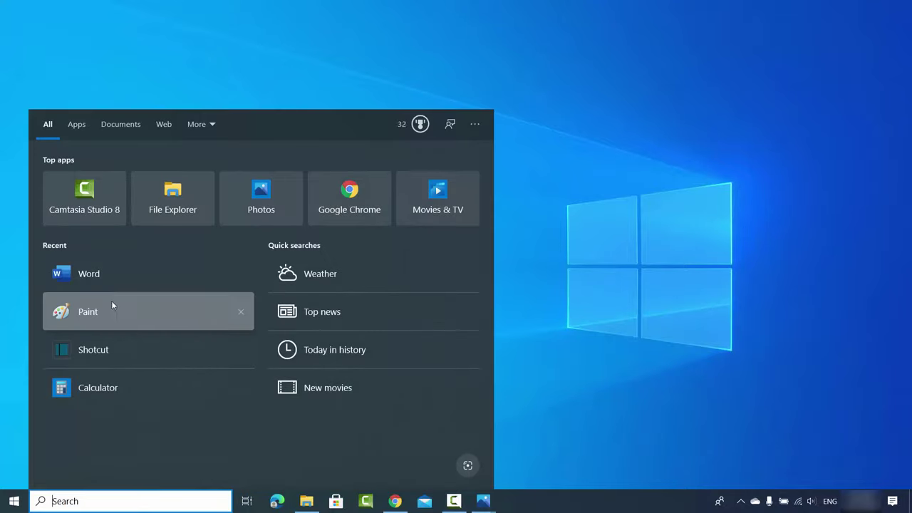
click(99, 276)
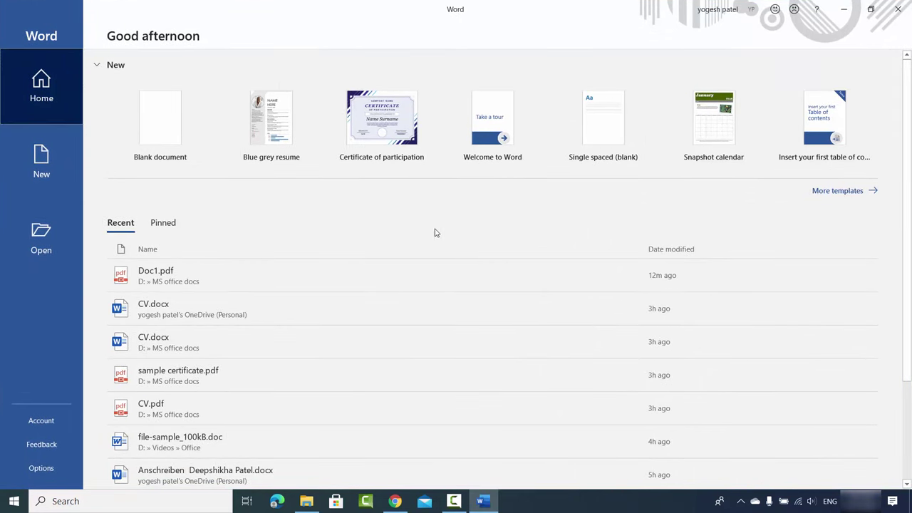
click(156, 126)
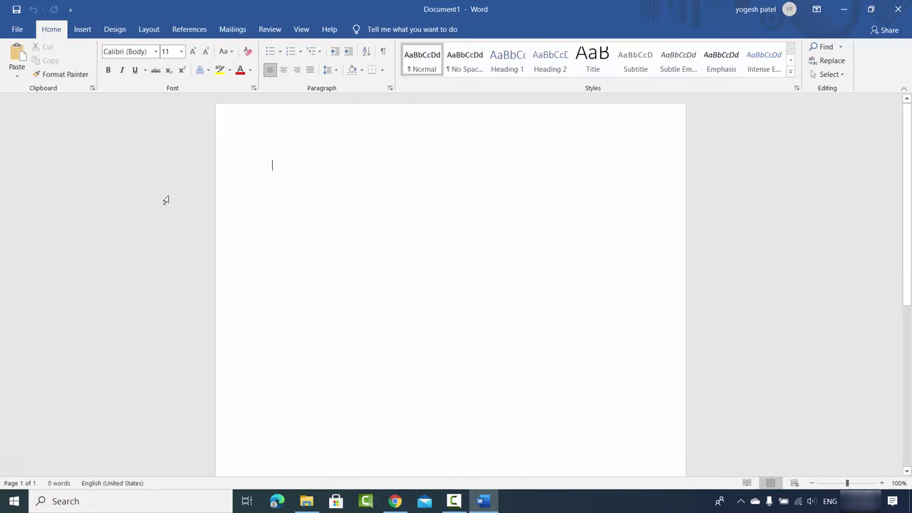
Insert sample.png from this computer and enlarge it to 6.68" wide by 3.26" high
click(83, 32)
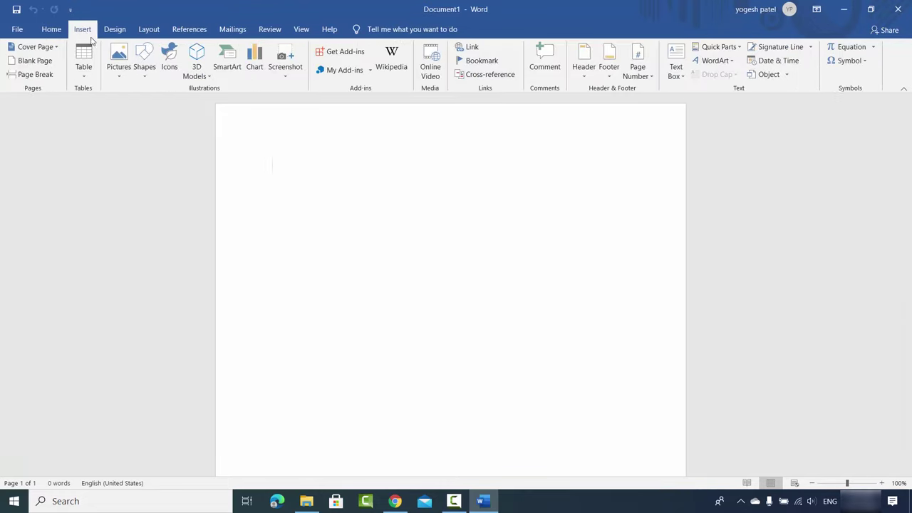
click(123, 67)
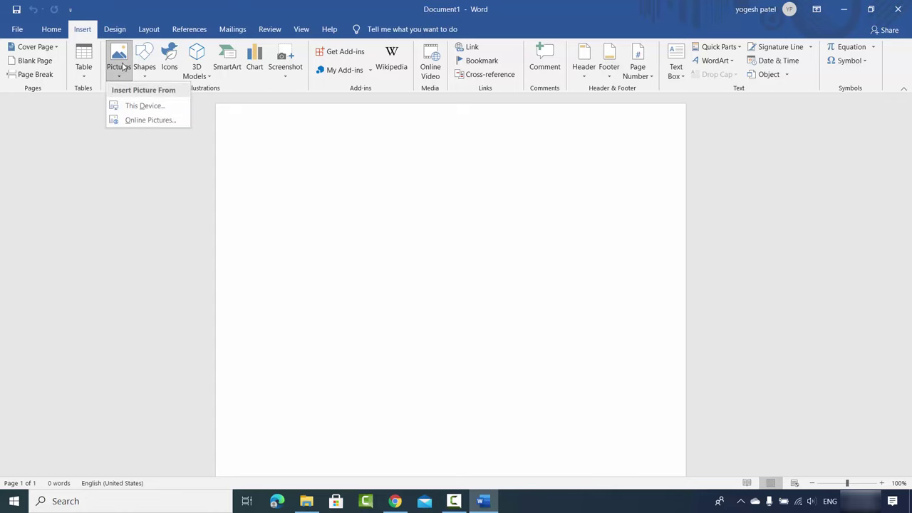
click(132, 111)
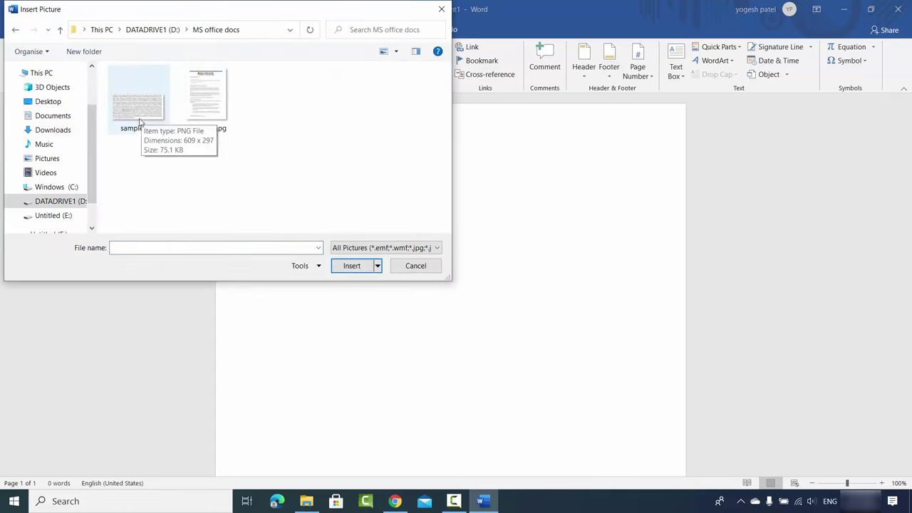
double_click(138, 114)
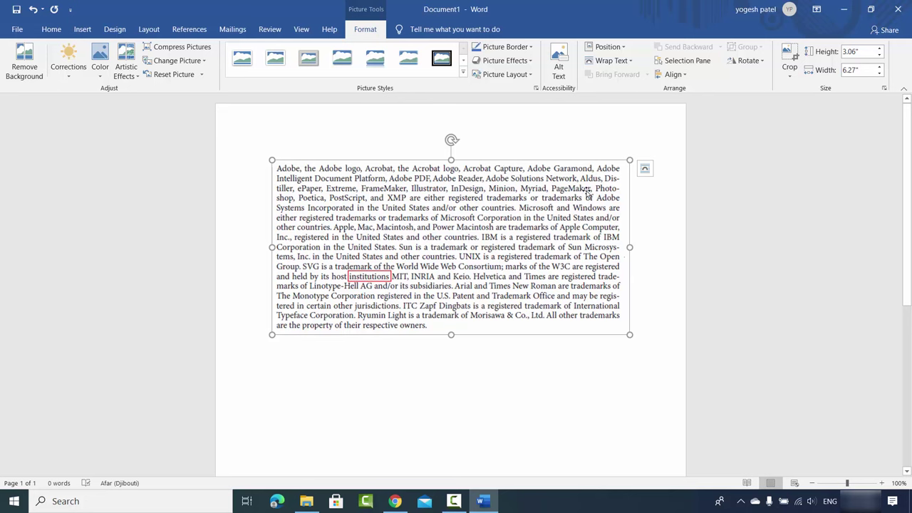
click(776, 274)
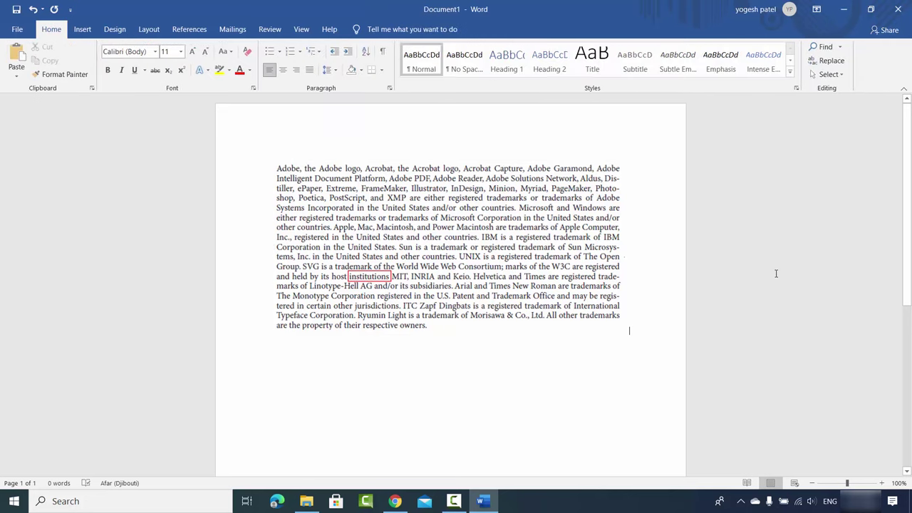
click(525, 282)
drag(629, 333, 607, 344)
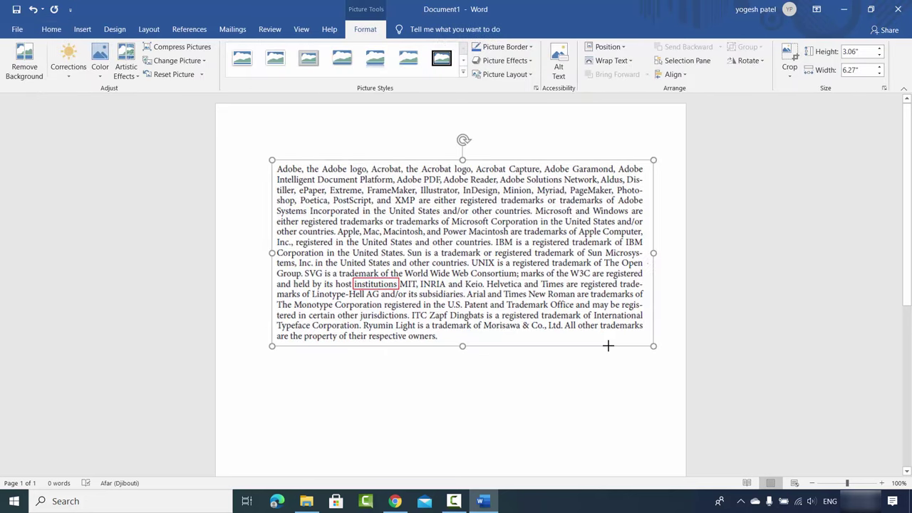
drag(488, 285, 488, 285)
Save the document as PDF type under the name sample.pdf in MS office docs
click(17, 30)
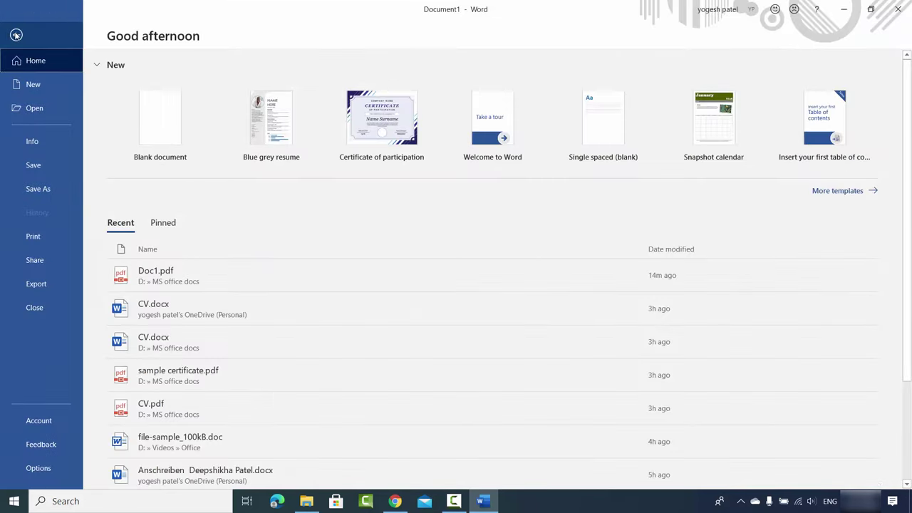
click(40, 190)
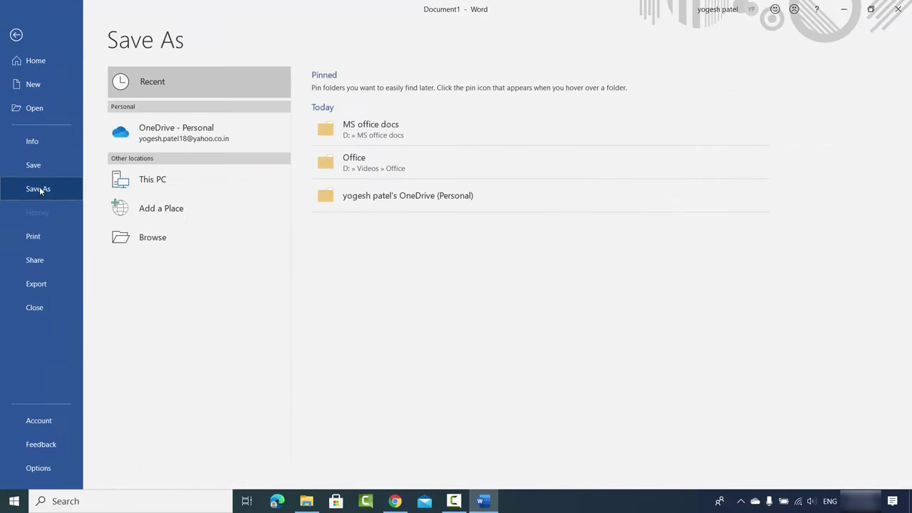
click(152, 239)
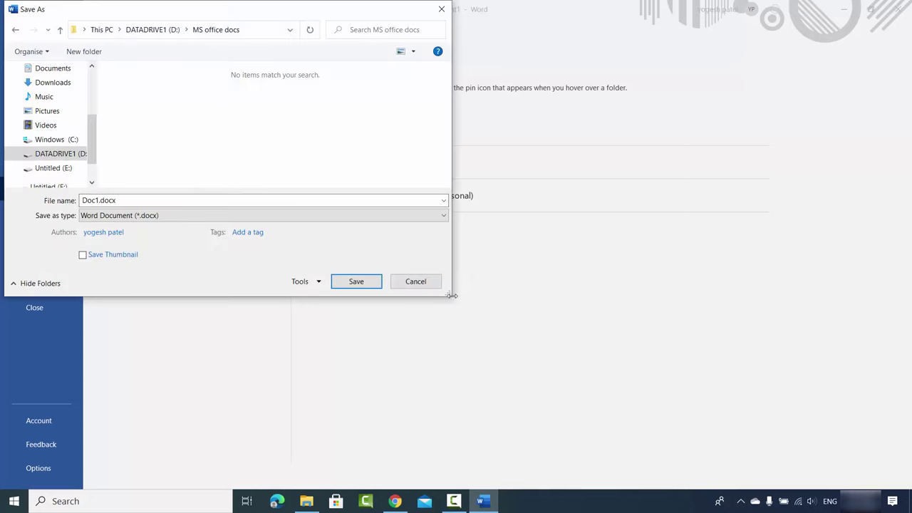
drag(448, 298, 499, 326)
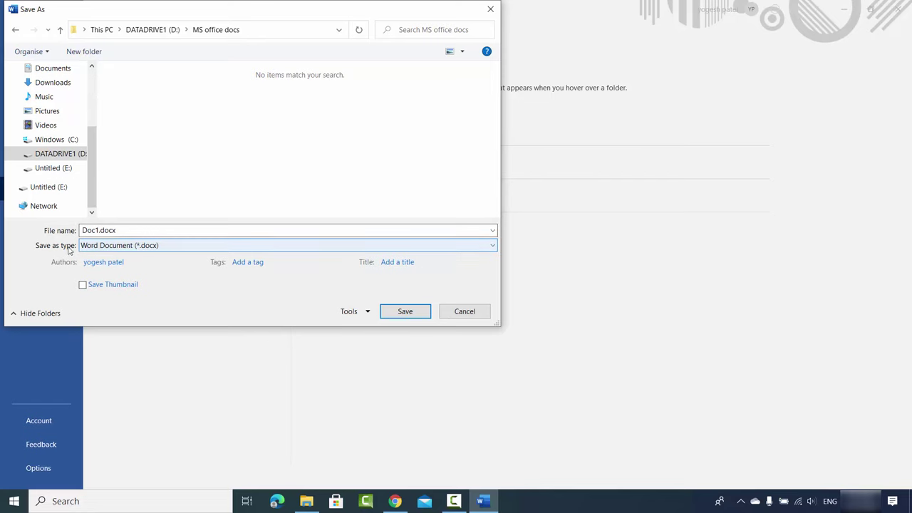
click(114, 246)
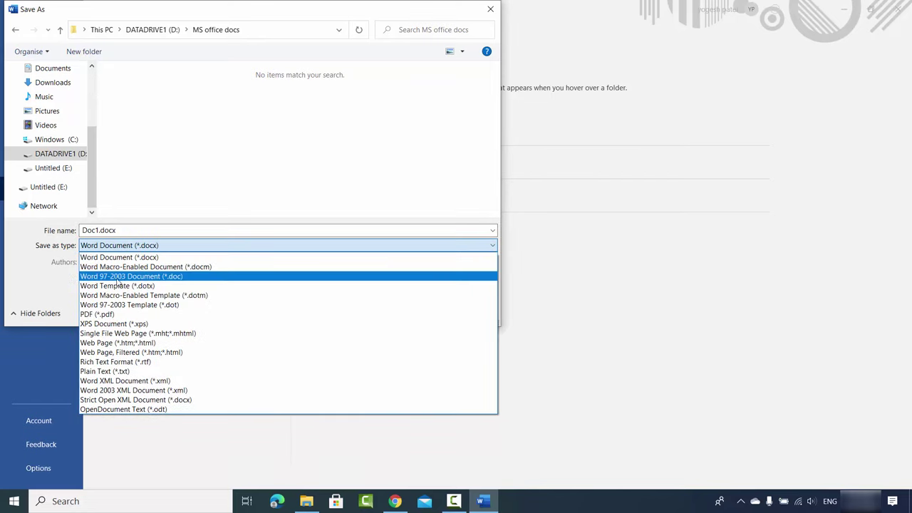
click(104, 316)
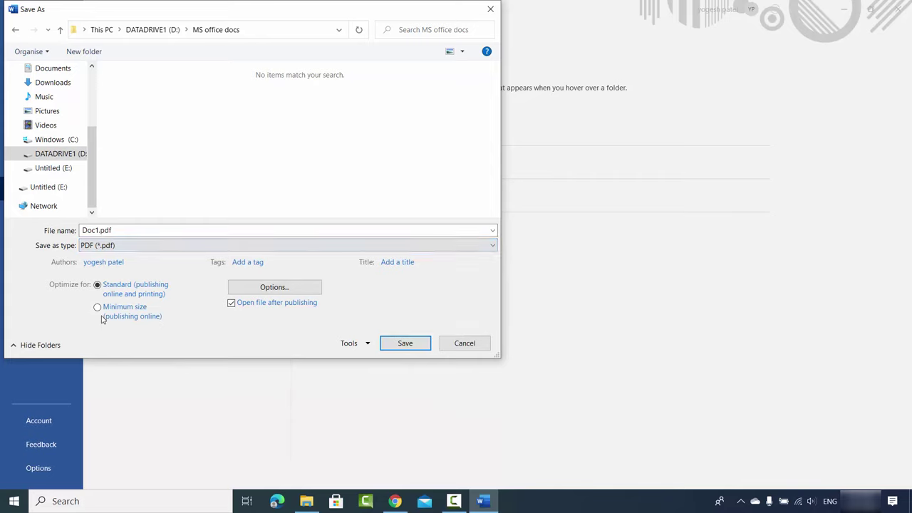
double_click(100, 230)
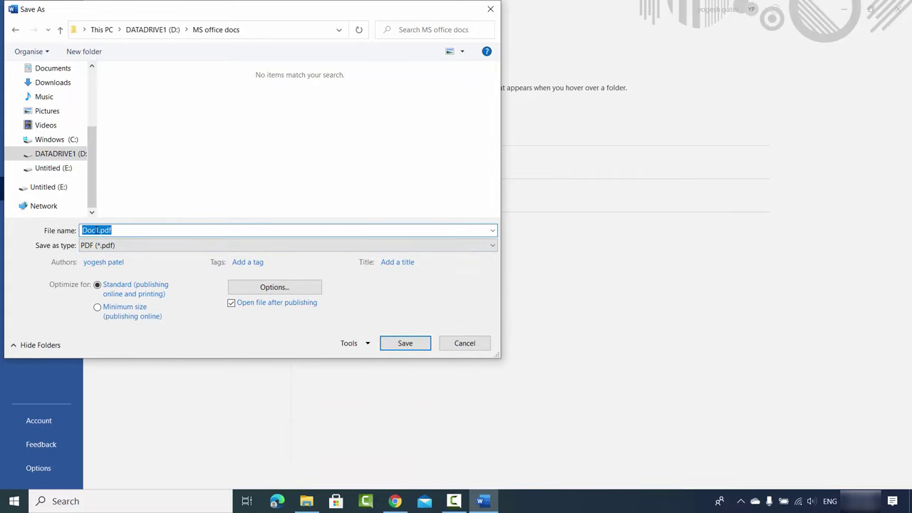
text(sam)
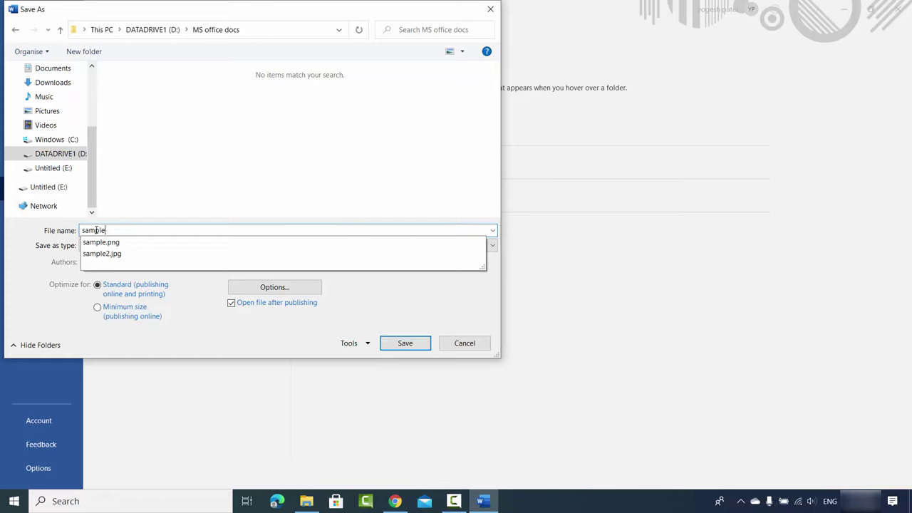
text(ple.p)
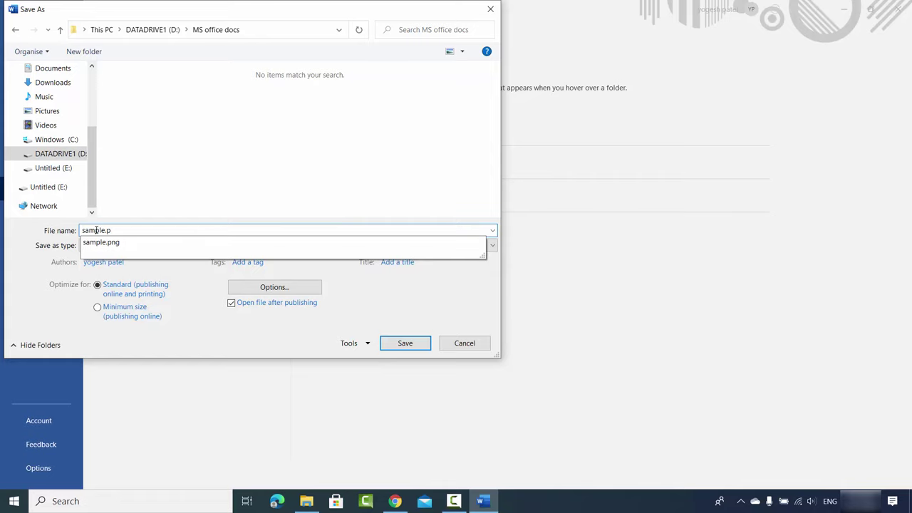
text(df)
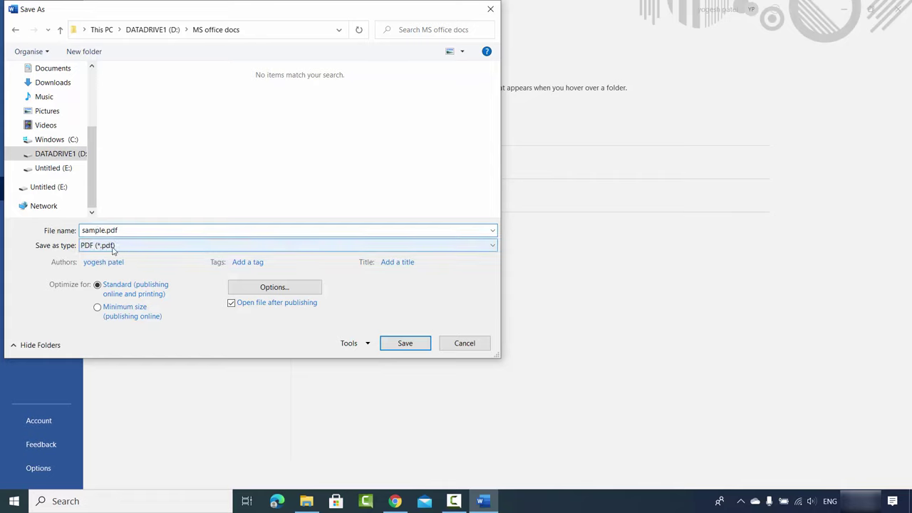
click(403, 343)
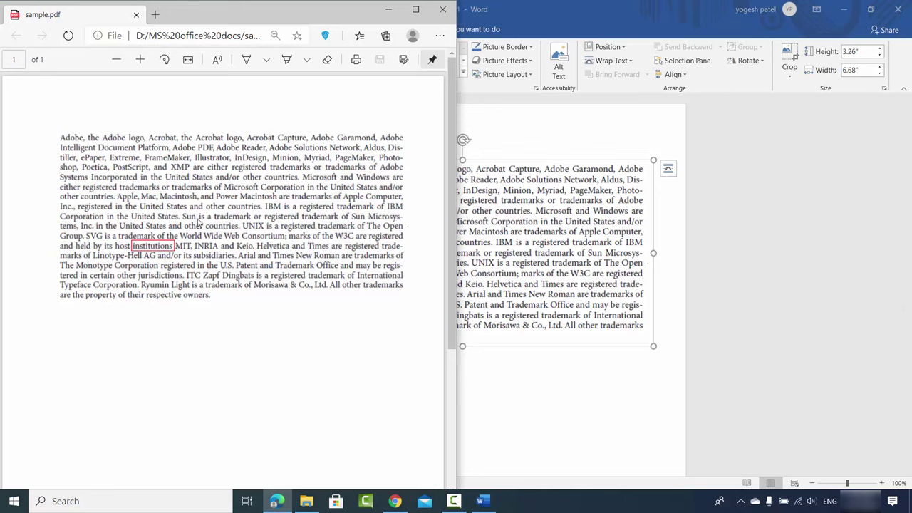
Maximize the Edge window to inspect sample.pdf, then close Edge
click(411, 16)
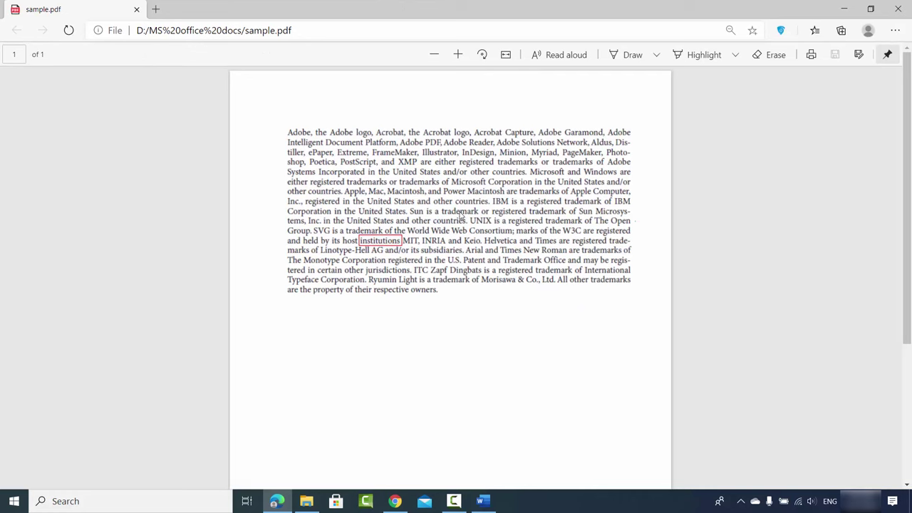
click(845, 10)
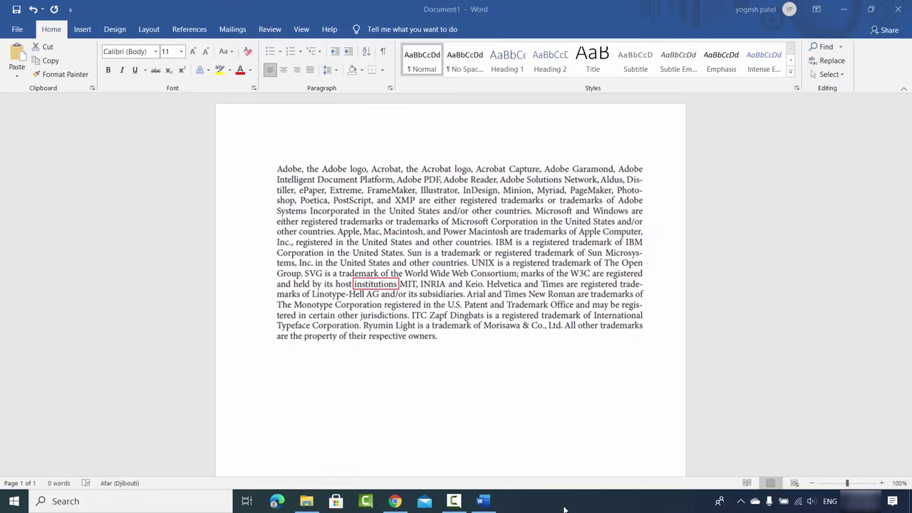
Drag sample.pdf into a new Word window and accept its conversion to editable text
right_click(482, 500)
click(449, 437)
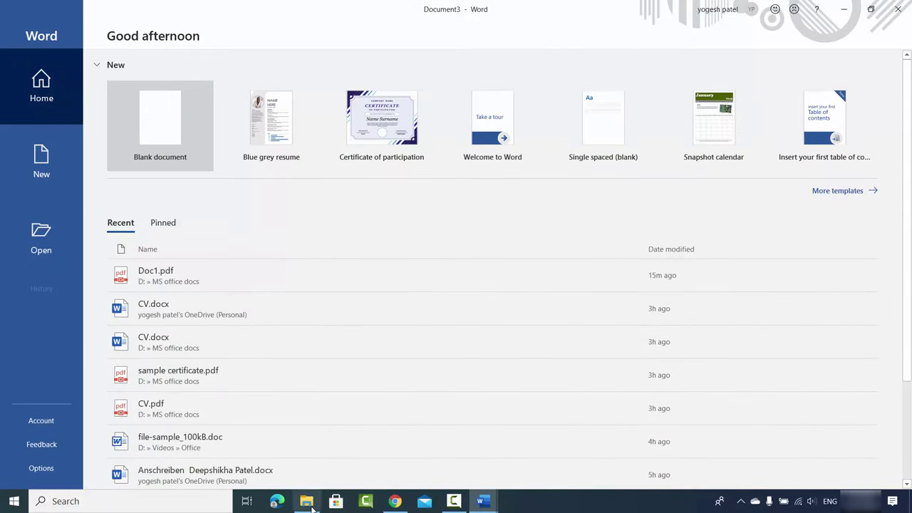
key(alt+Tab)
click(371, 203)
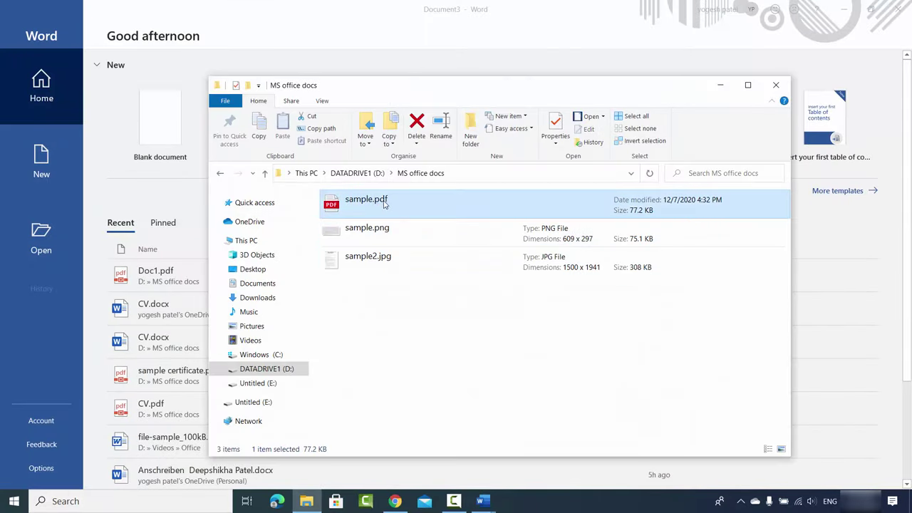
drag(379, 202, 146, 184)
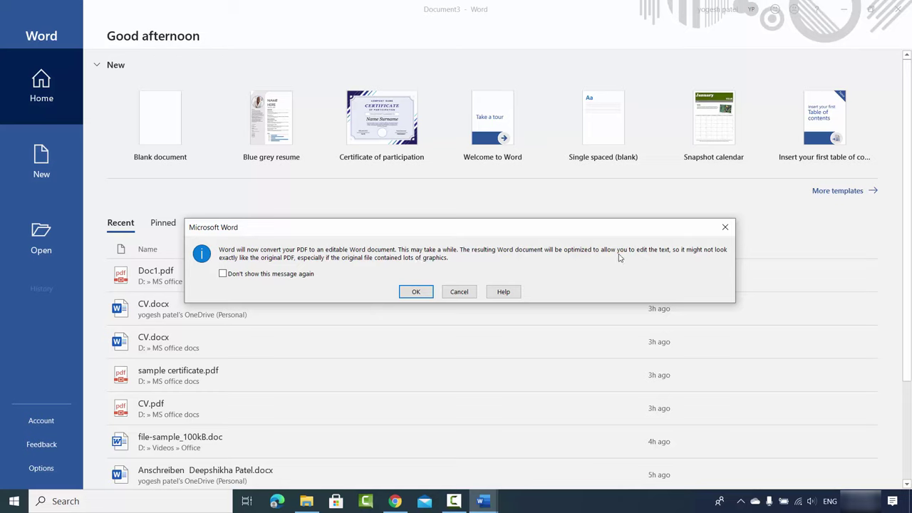
click(416, 292)
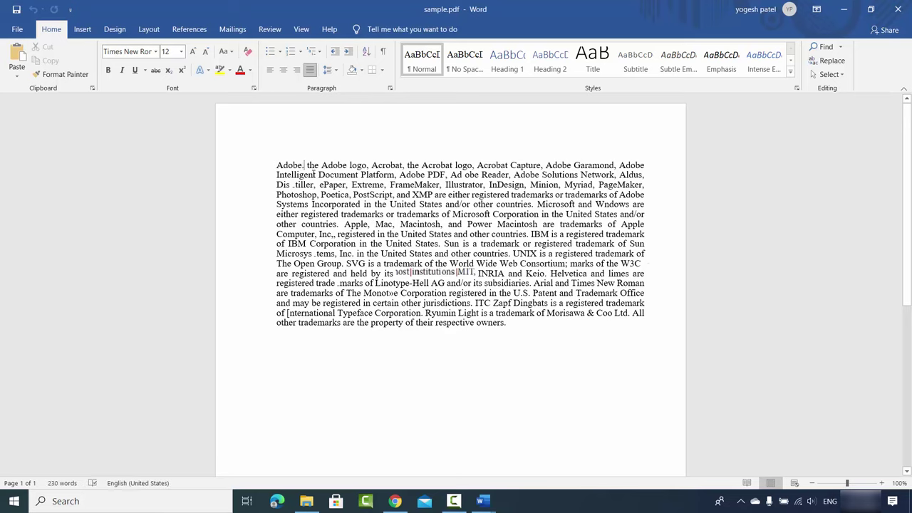
Add ' the' after 'Adobe.' and check passages like 'United States and other' against sample.png
text(the)
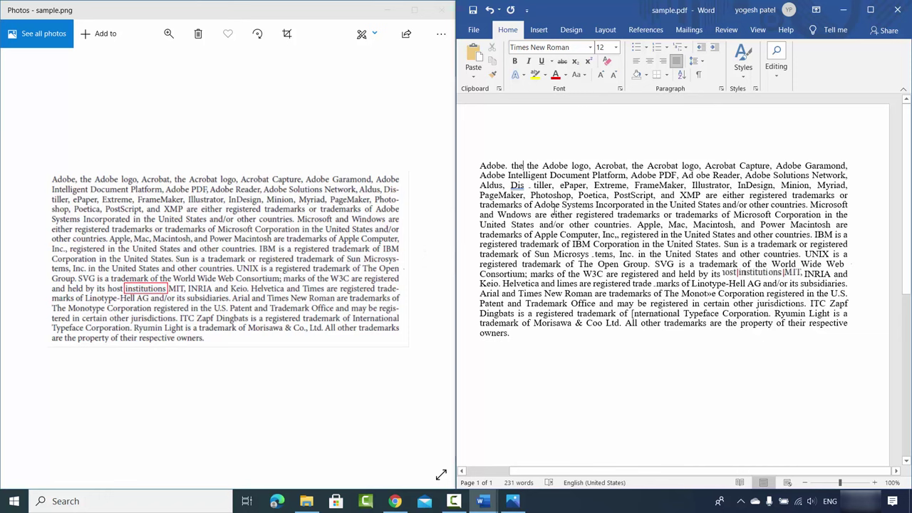
click(528, 347)
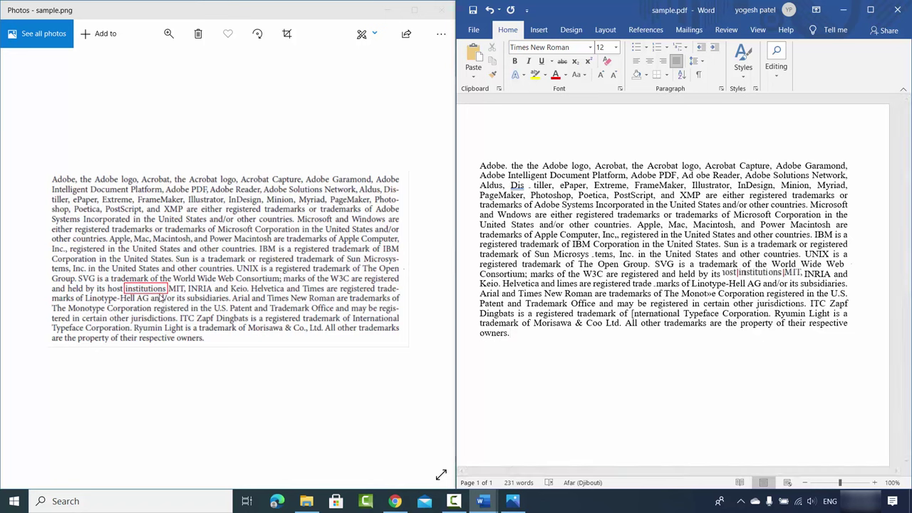
click(133, 292)
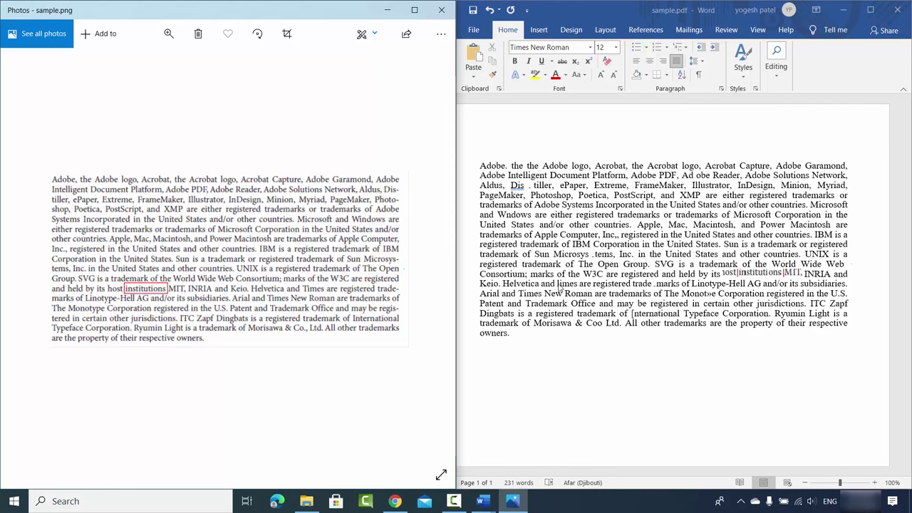
click(653, 247)
drag(692, 235, 773, 235)
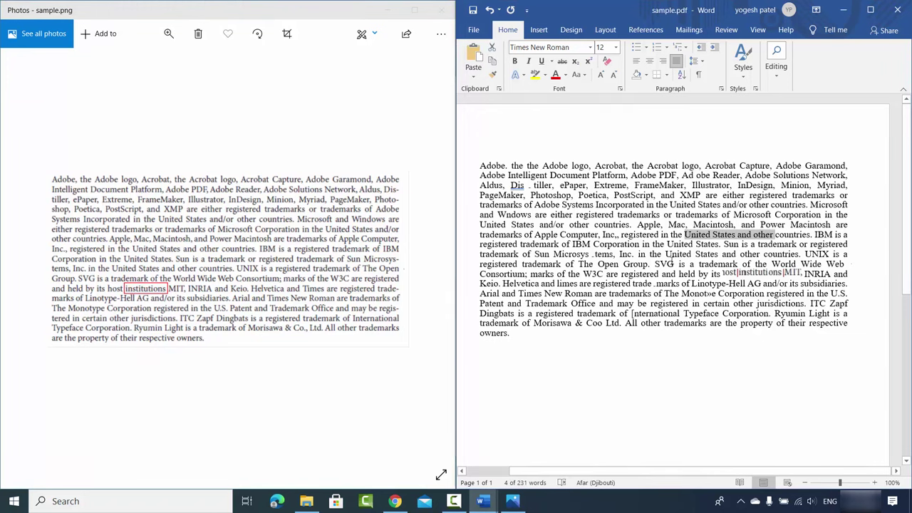
click(590, 253)
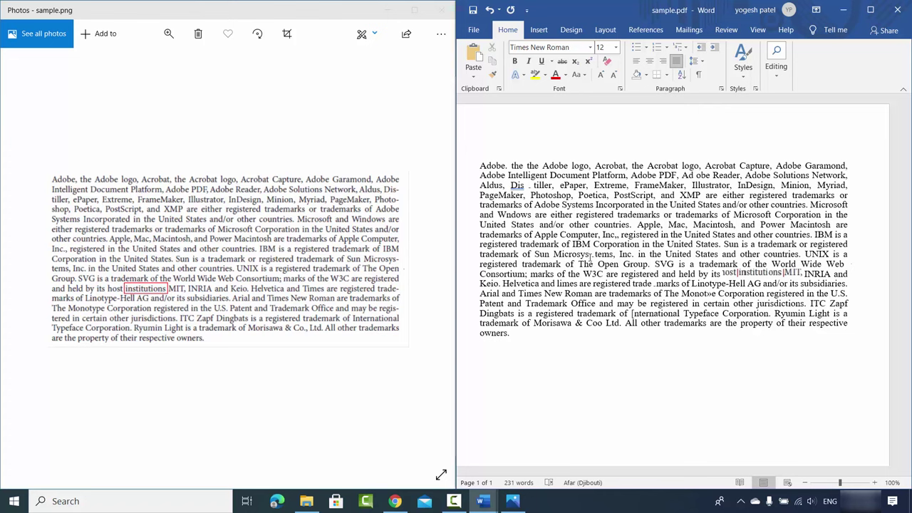
click(591, 254)
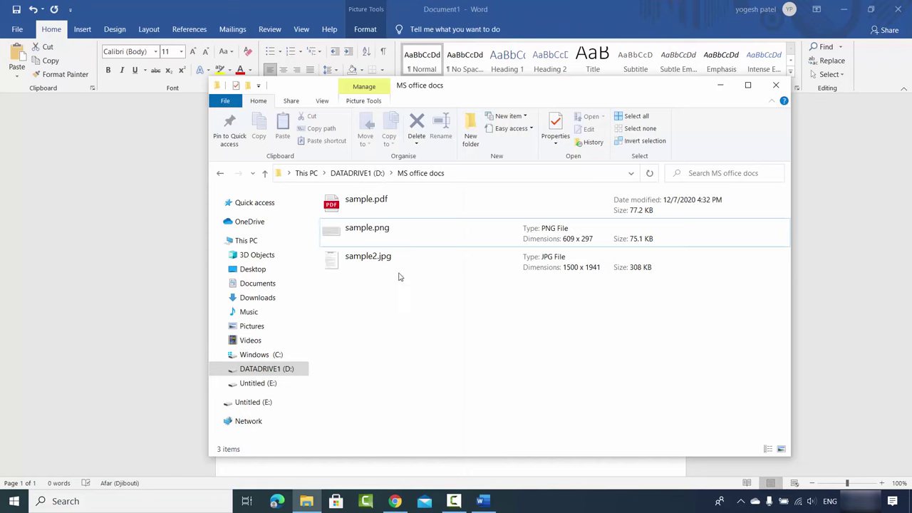
click(370, 264)
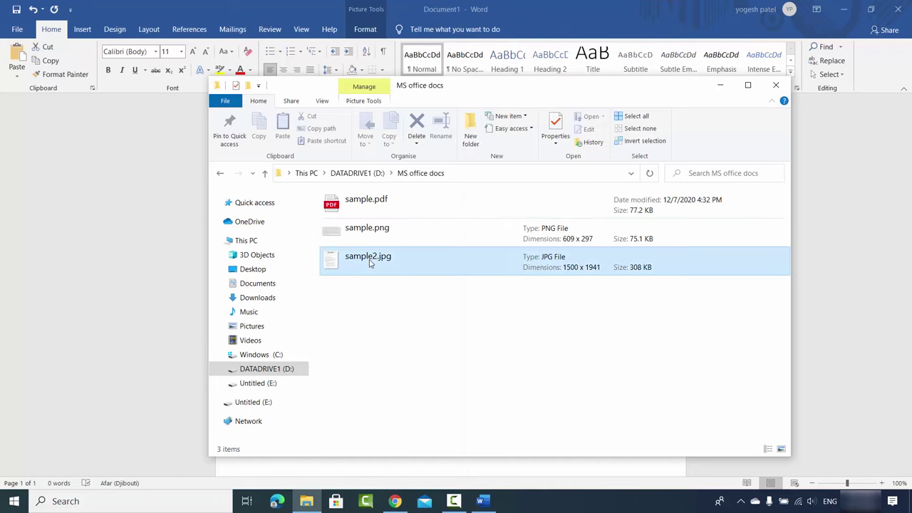
Delete the Adobe trademark picture and insert sample2.jpg from this computer in its place
double_click(370, 262)
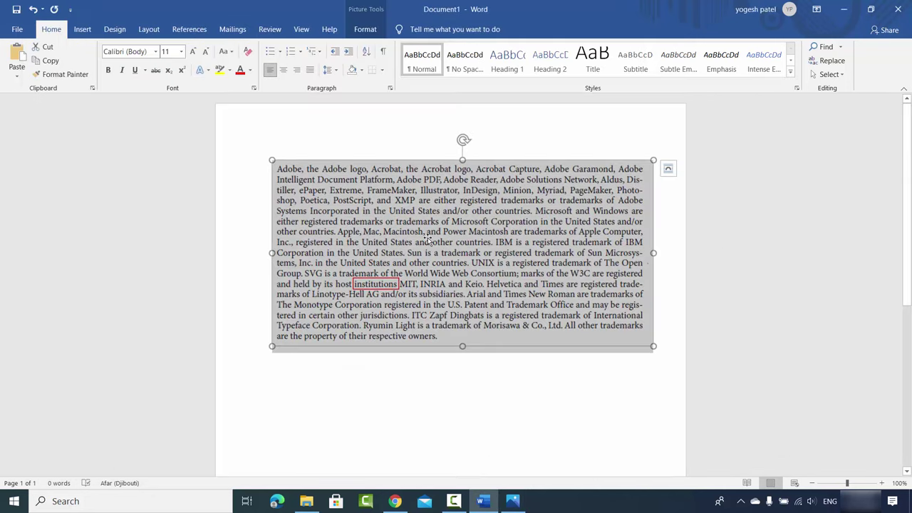
key(Delete)
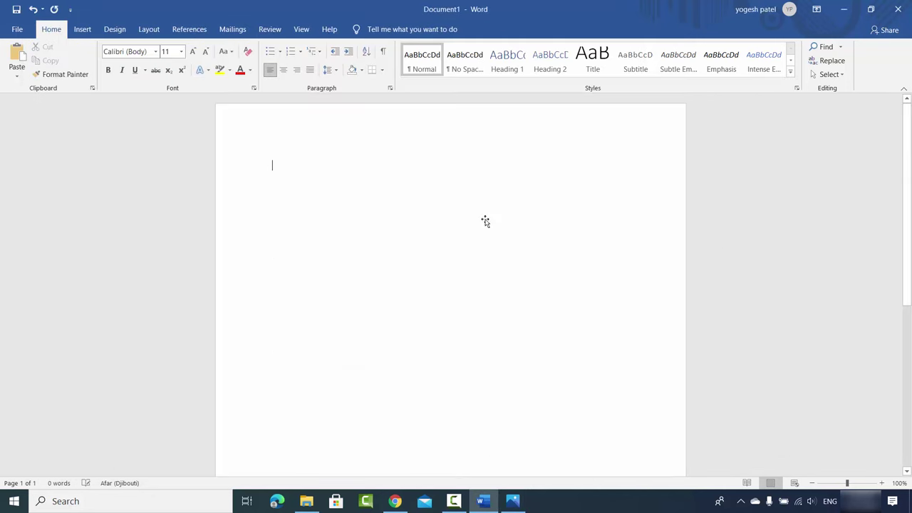
click(82, 29)
click(120, 64)
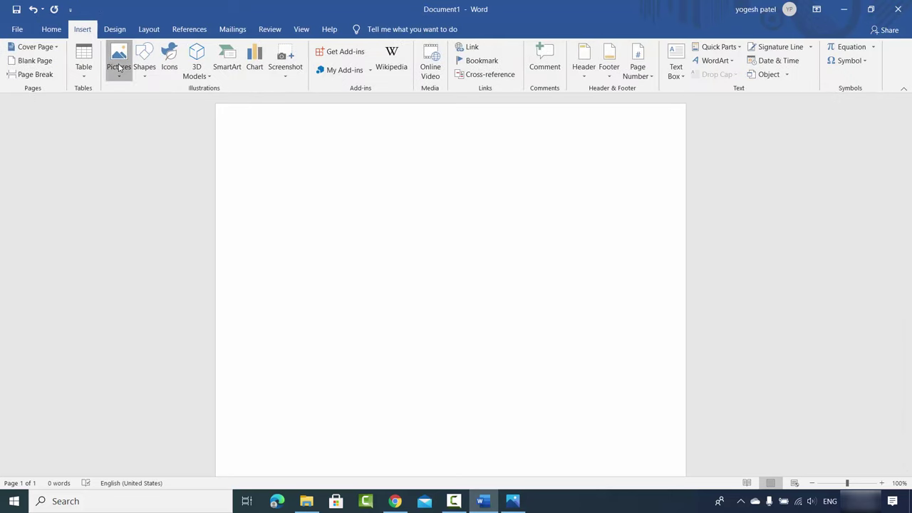
click(130, 107)
click(208, 121)
click(346, 267)
Enlarge the memorandum picture to 6.97" wide by 9.03" high
scroll(658, 215, down, 2)
scroll(659, 218, down, 3)
drag(557, 385, 649, 466)
scroll(775, 250, down, 5)
drag(646, 345, 683, 385)
scroll(448, 218, down, 1)
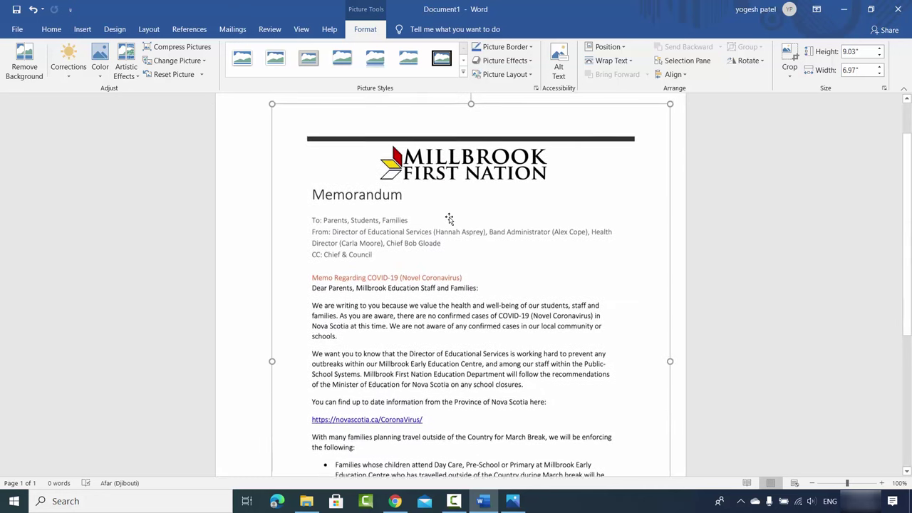
Save the memo document as a PDF named sample2.pdf in Documents, then return to Word
click(17, 29)
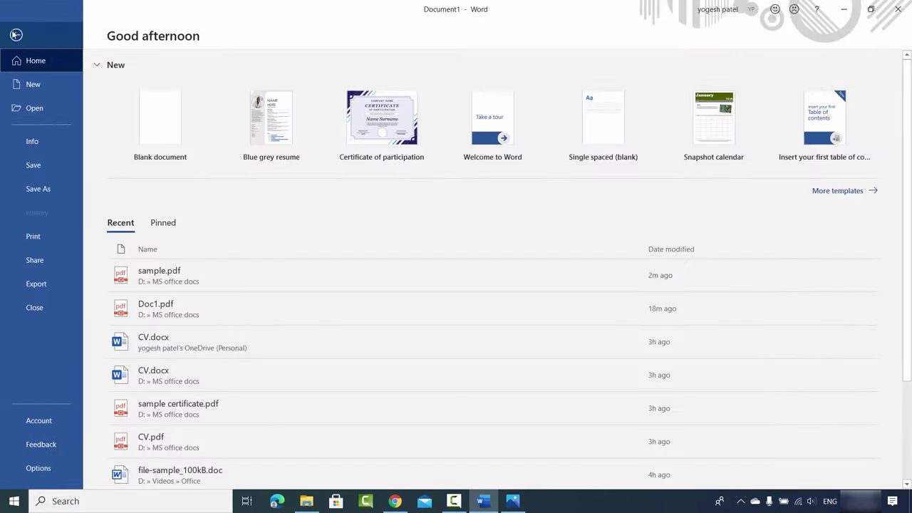
click(21, 188)
click(163, 242)
click(163, 245)
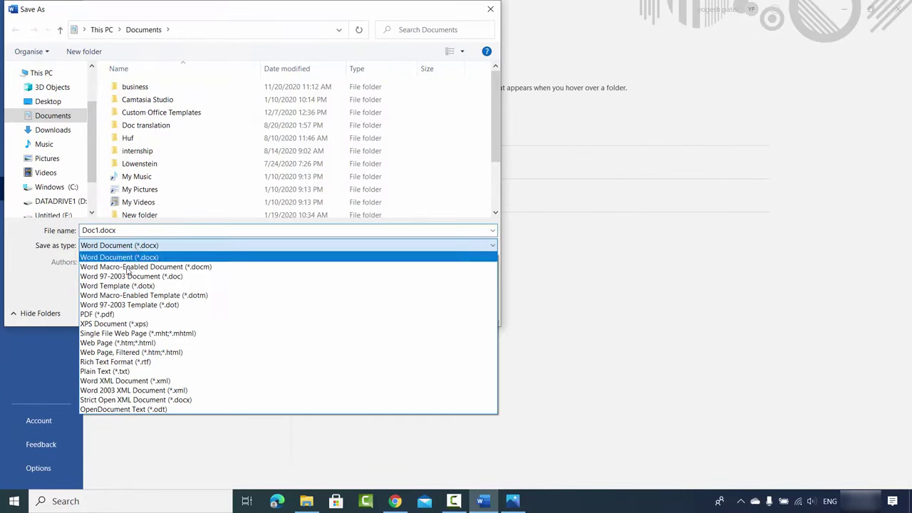
click(119, 315)
double_click(118, 230)
text(sample2.pdf)
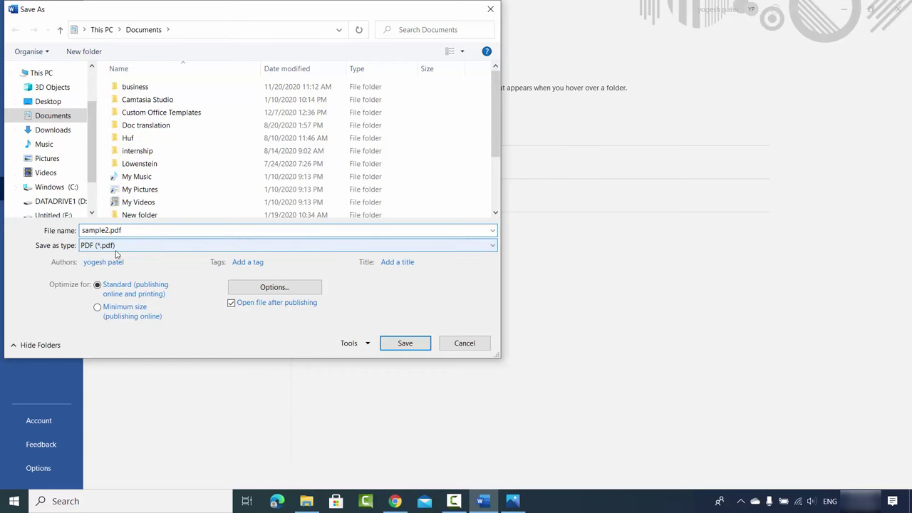
click(402, 343)
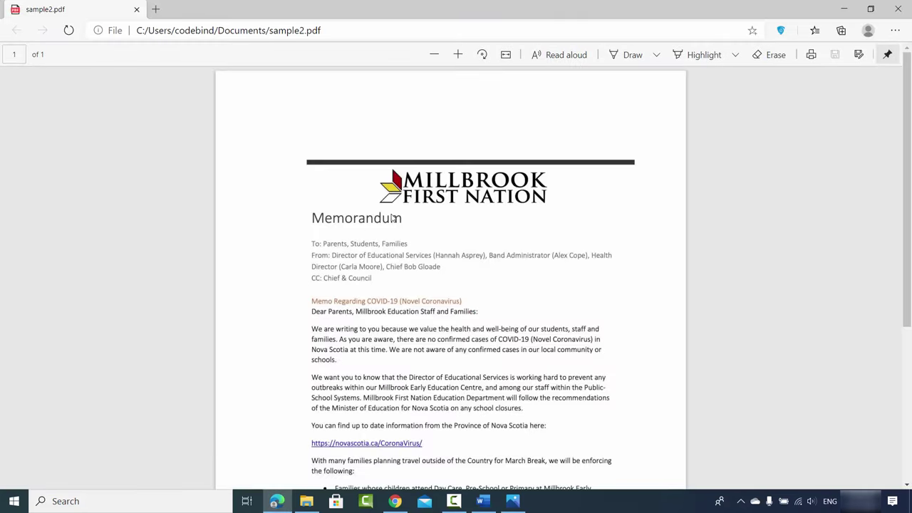
key(alt+Tab)
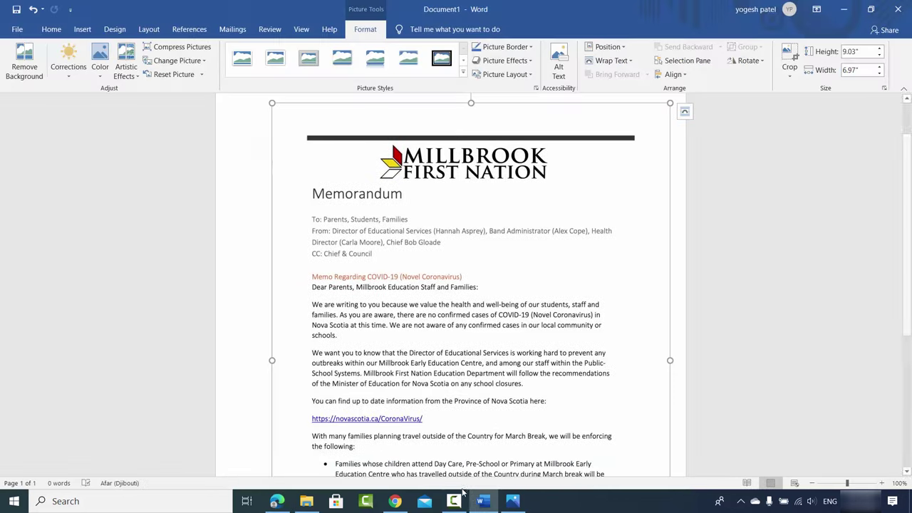
Start a new Word window, drop sample2.pdf onto it, and confirm converting it to editable text
right_click(481, 501)
click(453, 436)
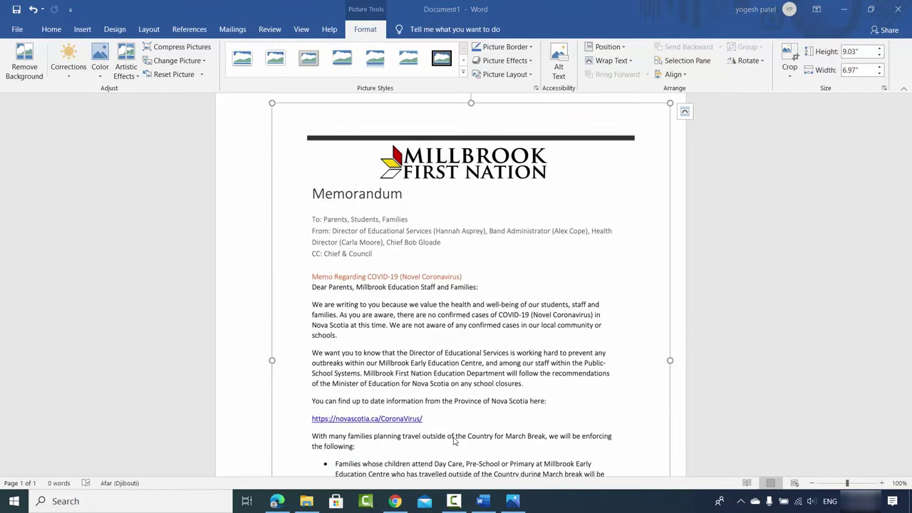
click(306, 501)
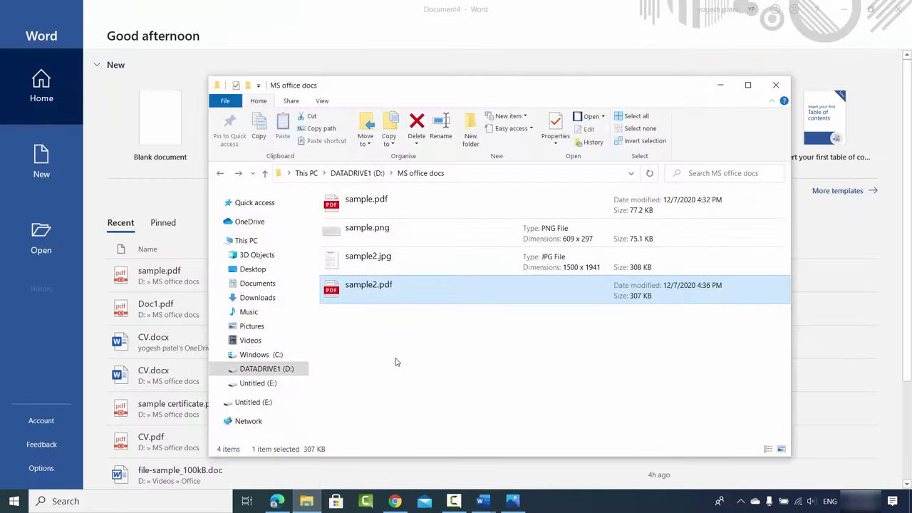
click(396, 366)
click(382, 292)
drag(390, 290, 153, 199)
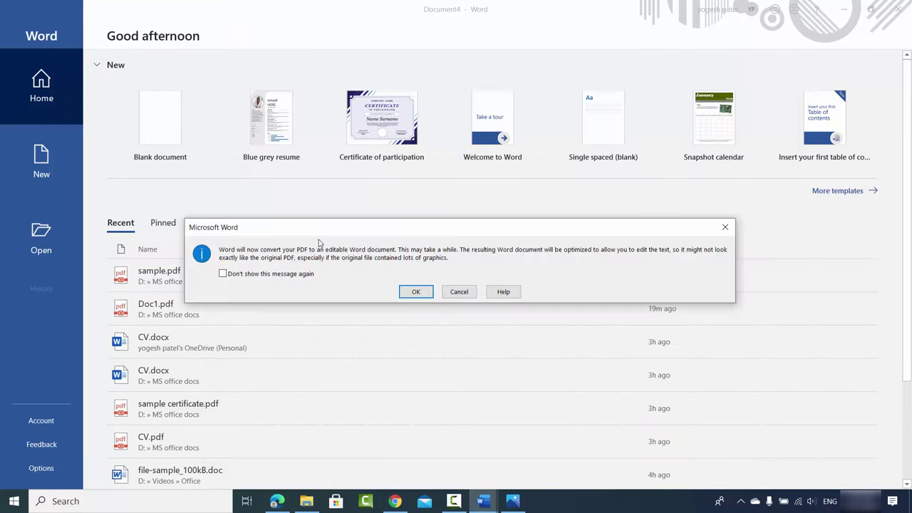
click(416, 292)
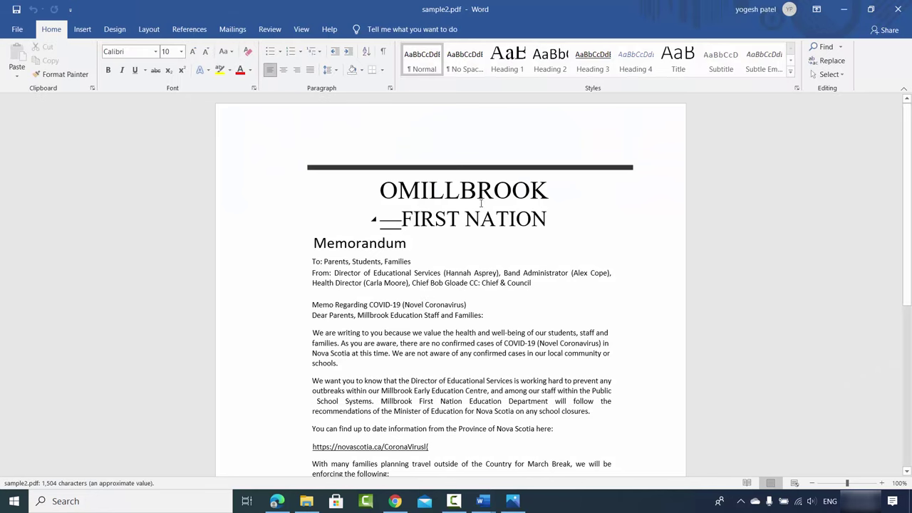
Select the OMILLBROOK and FIRST NATION heading lines in the converted memo to inspect their fonts
scroll(386, 250, down, 2)
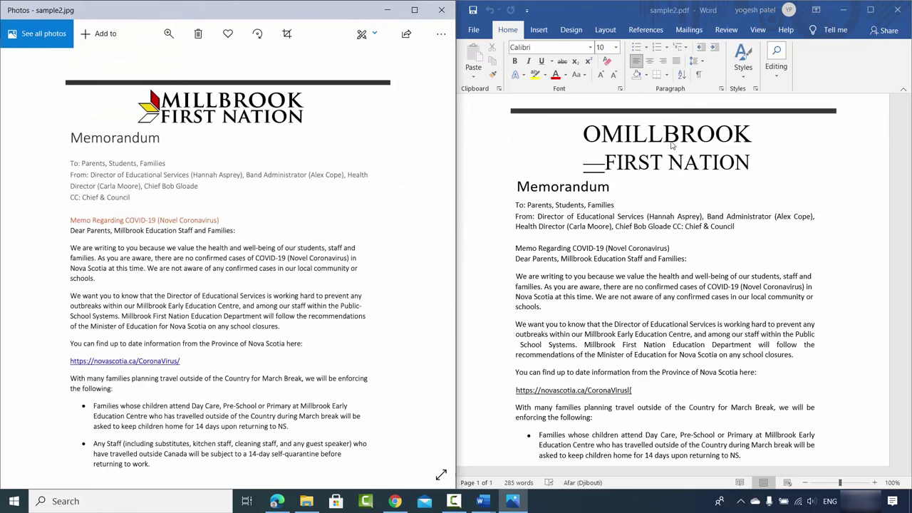
click(633, 136)
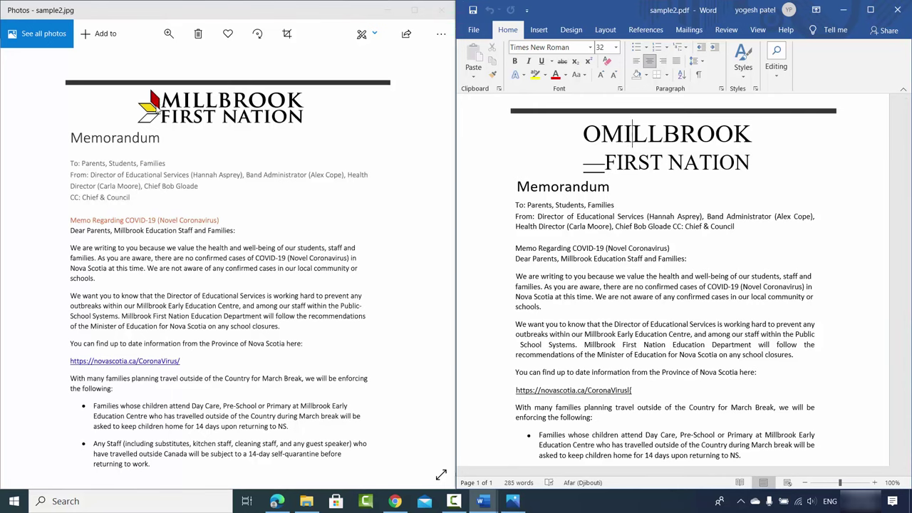
drag(602, 134, 583, 134)
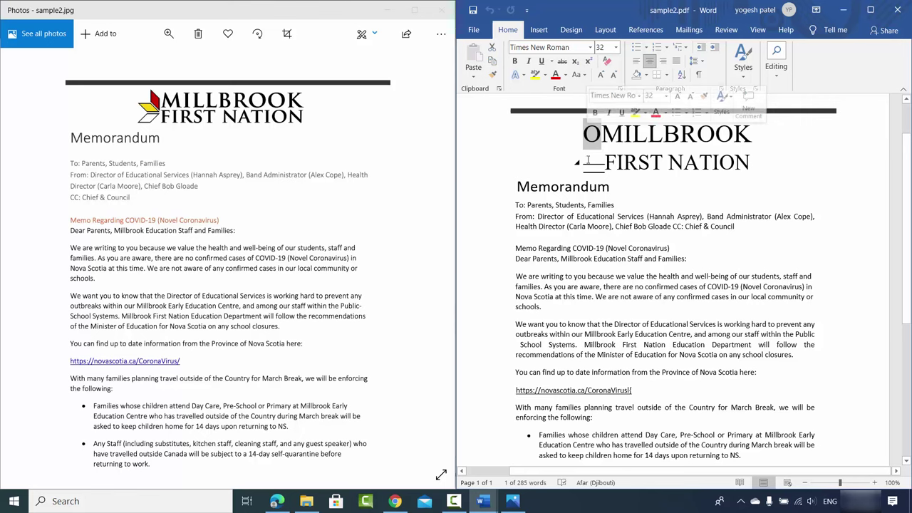
click(594, 164)
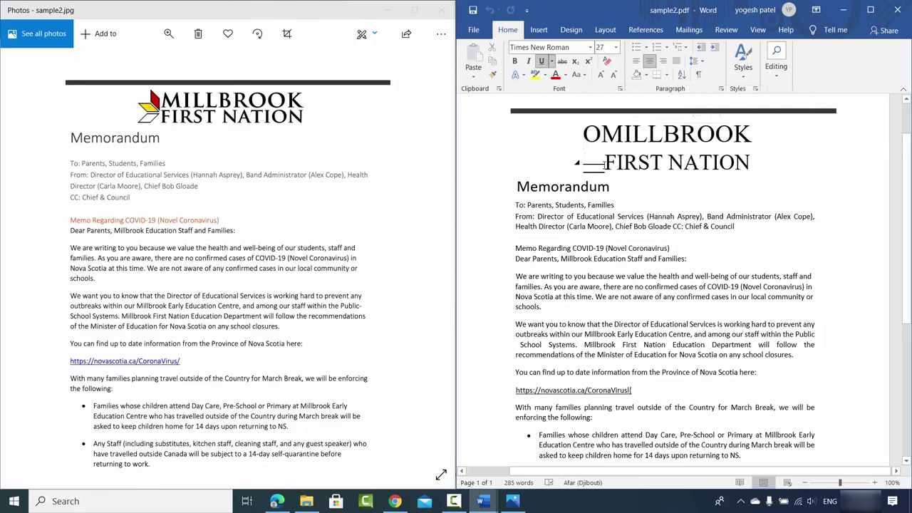
key(Down)
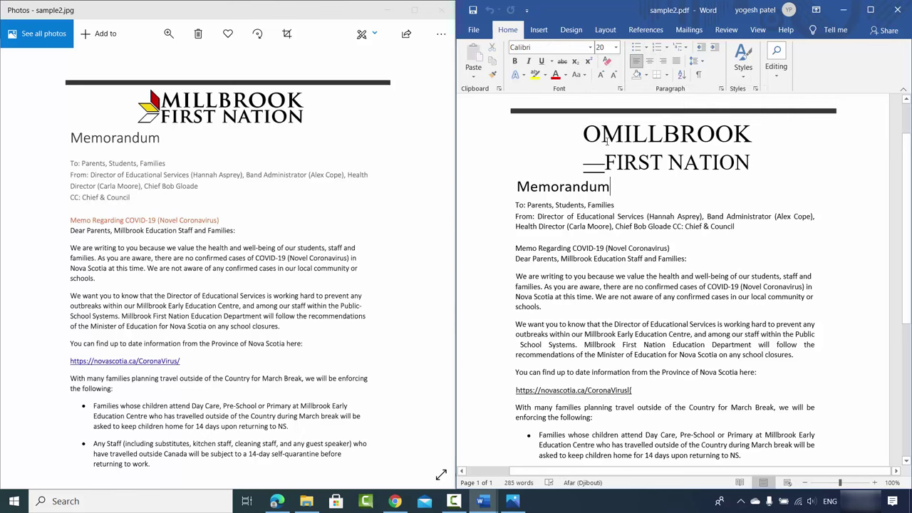
drag(605, 137, 754, 135)
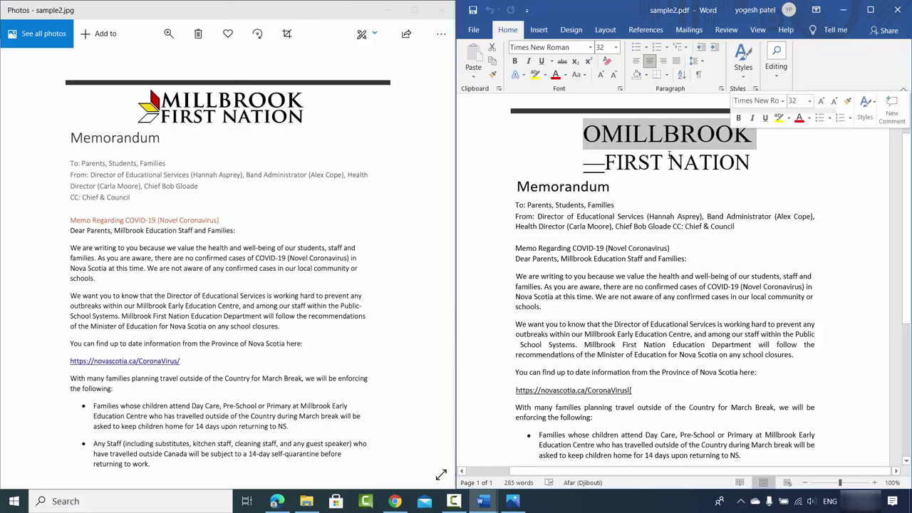
drag(604, 162, 751, 162)
scroll(652, 224, down, 2)
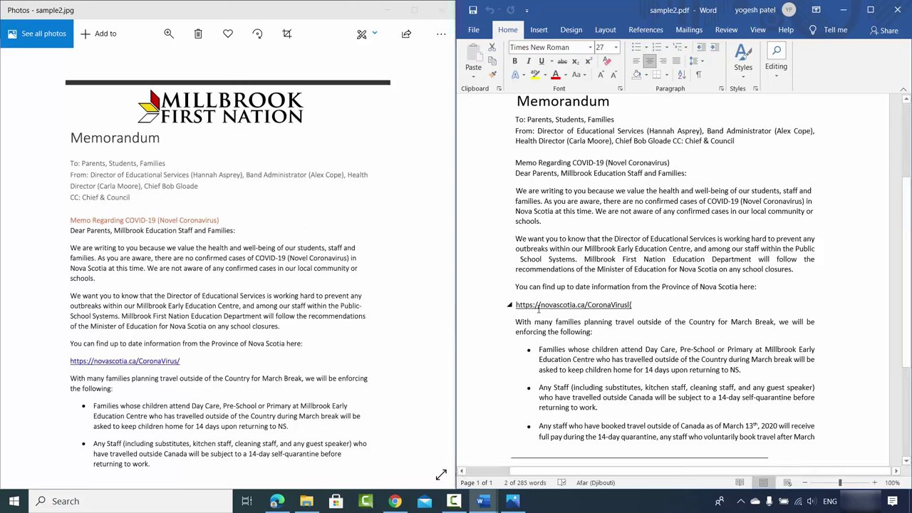
scroll(246, 203, down, 3)
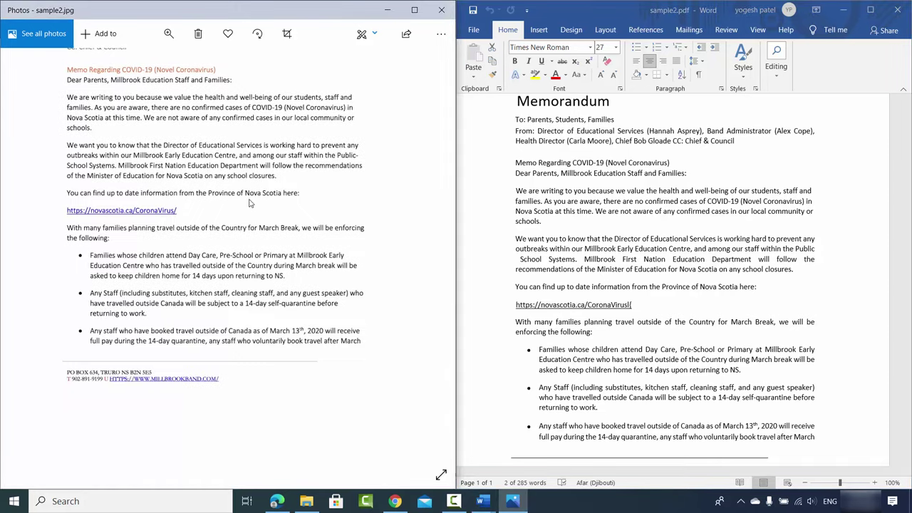
scroll(249, 203, up, 2)
scroll(634, 265, down, 4)
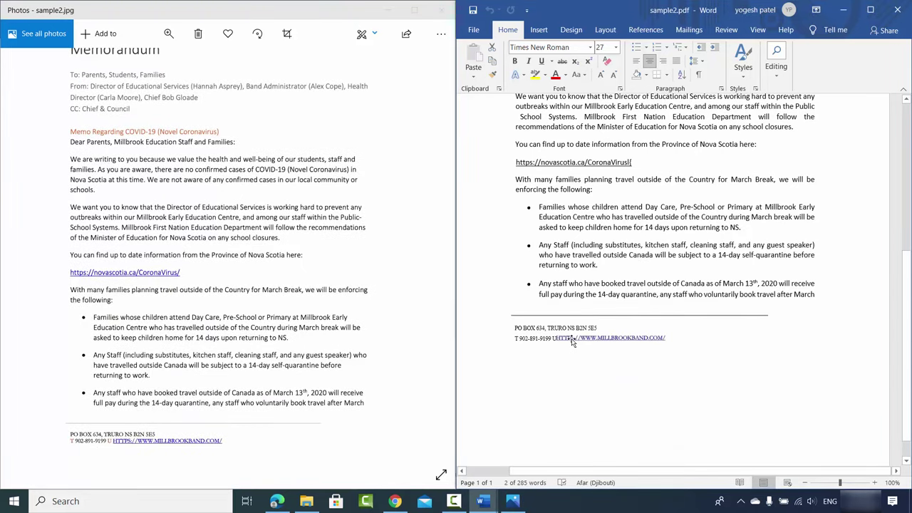
scroll(660, 330, up, 2)
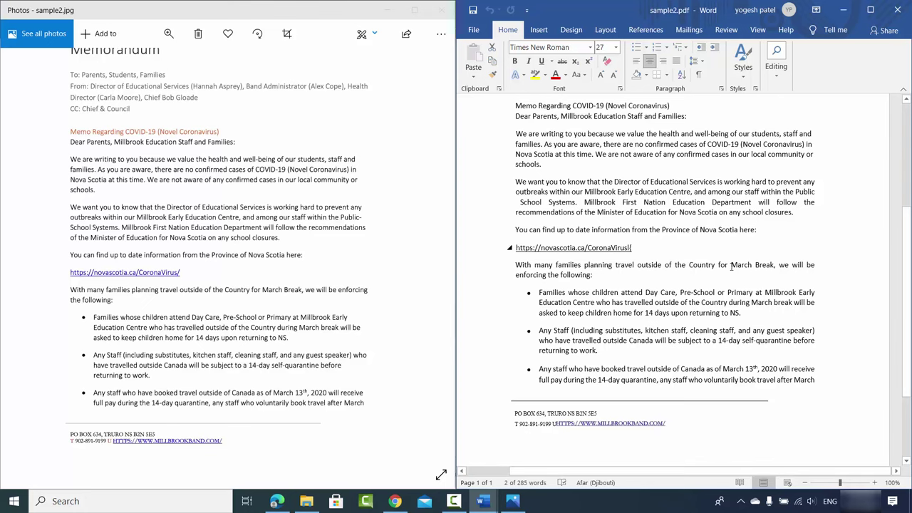
scroll(677, 242, up, 3)
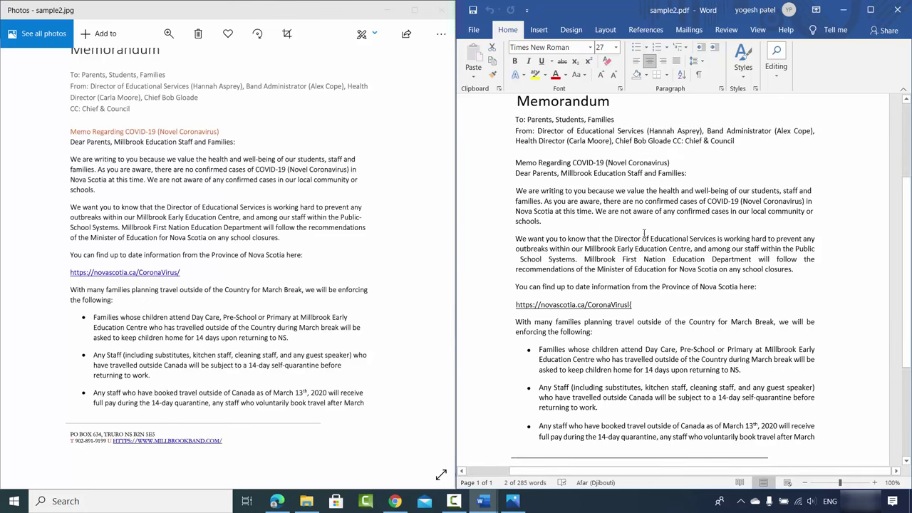
scroll(647, 238, up, 1)
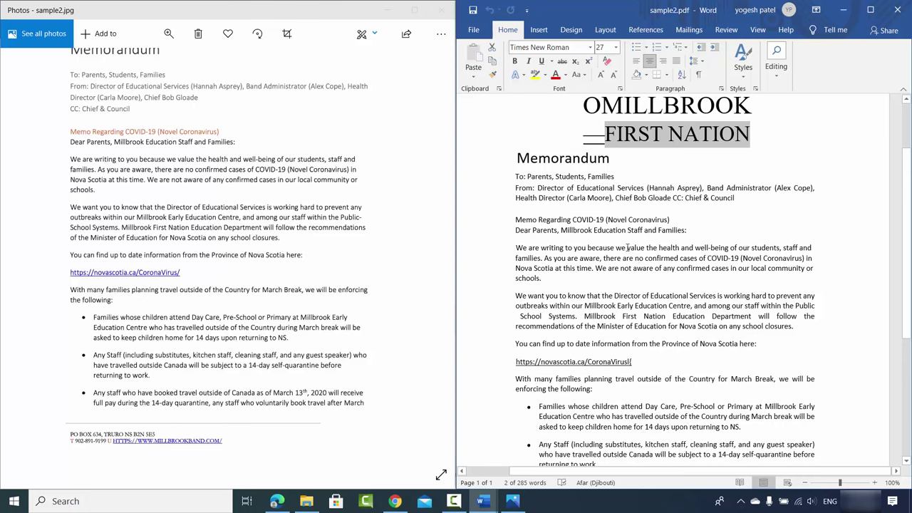
click(591, 504)
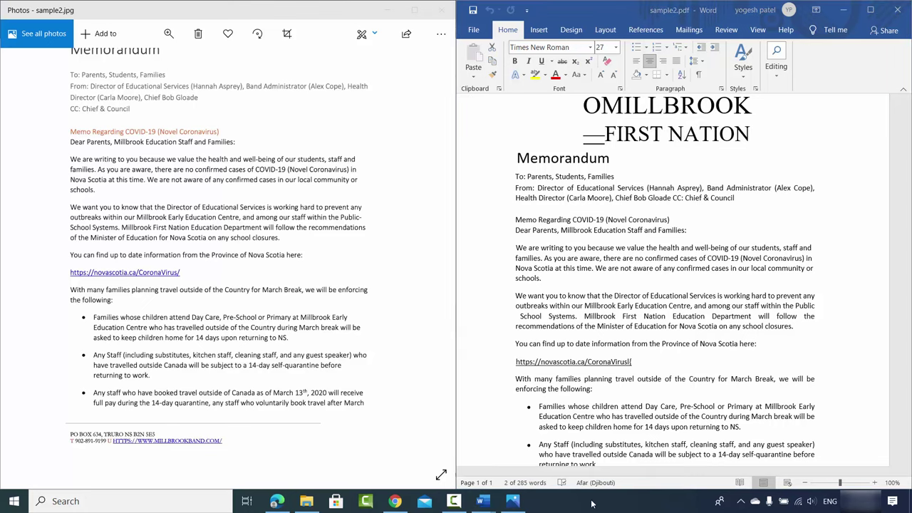